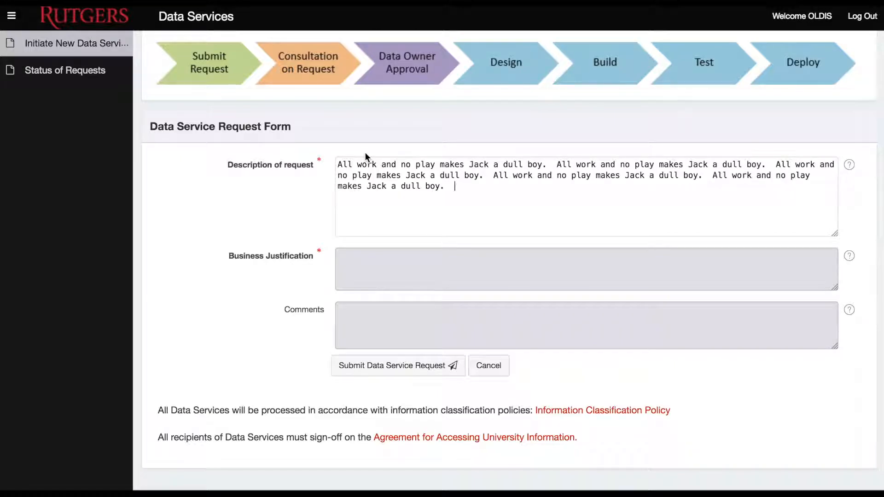
Fill the request fields with 'All work and no play makes Jack a dull boy.' and submit it
text(All work and no play makes Jack a dull boy.  All work and no play makes Jack a dull boy.  All work and no play makes Jack a dull boy.)
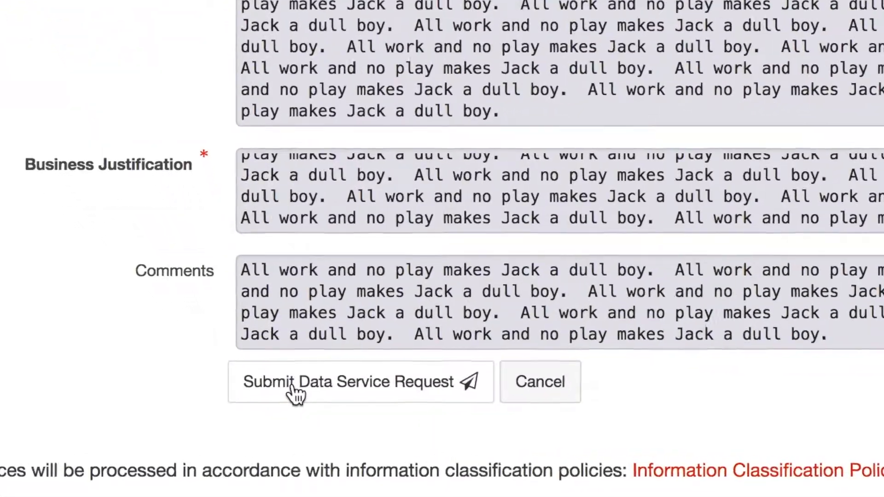
click(293, 387)
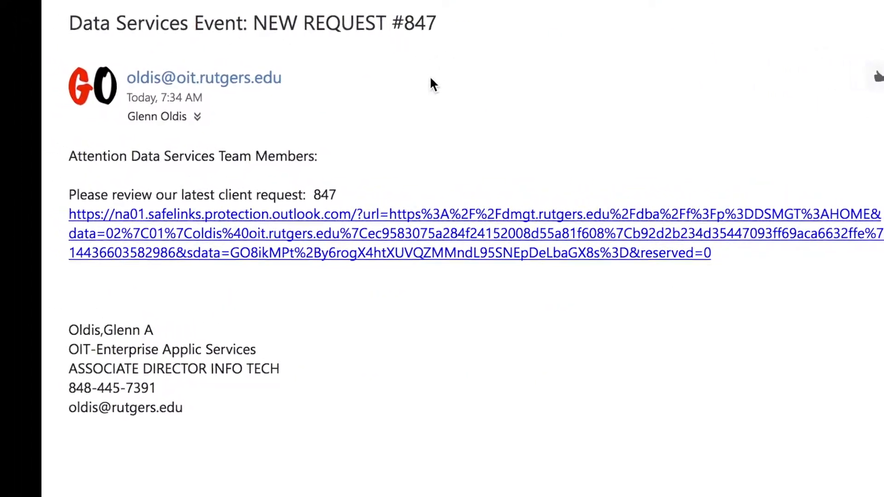
Follow the review link in the NEW REQUEST #847 email to the Data Service Master Report
click(376, 245)
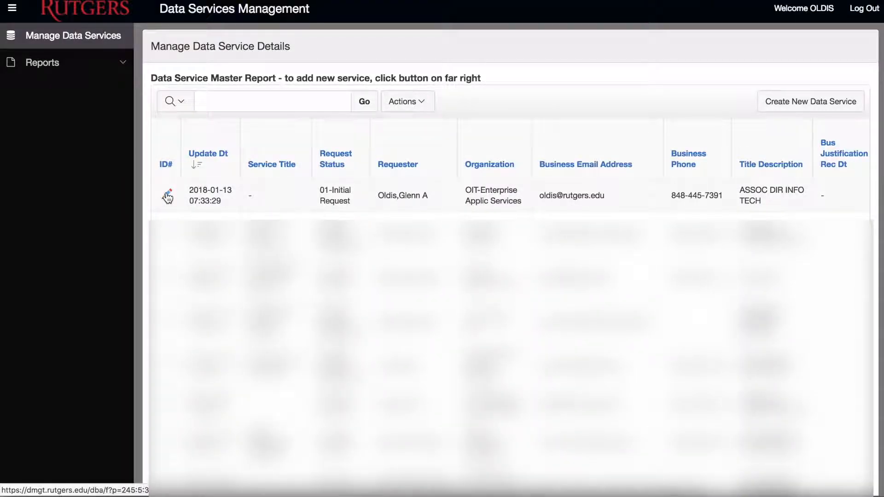
Edit request 847: assign the representative, state 02-Data Element Refinement, and RBHS Student data source
click(167, 196)
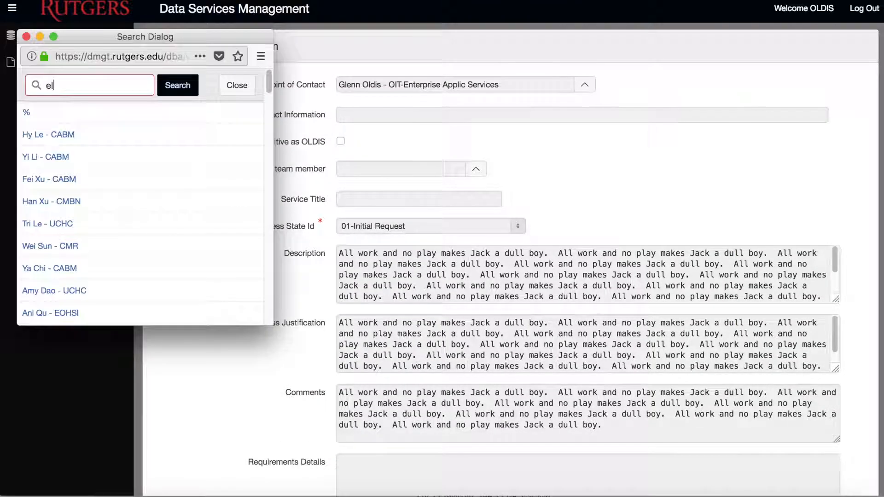
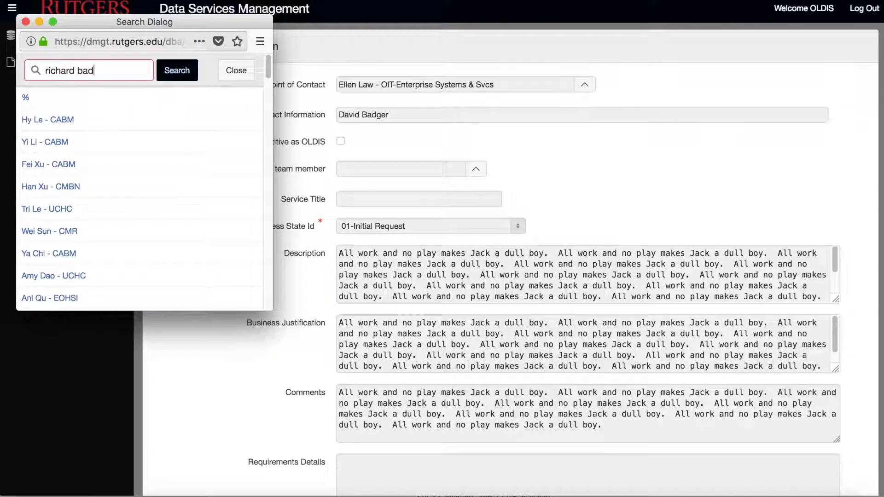
click(75, 120)
click(517, 227)
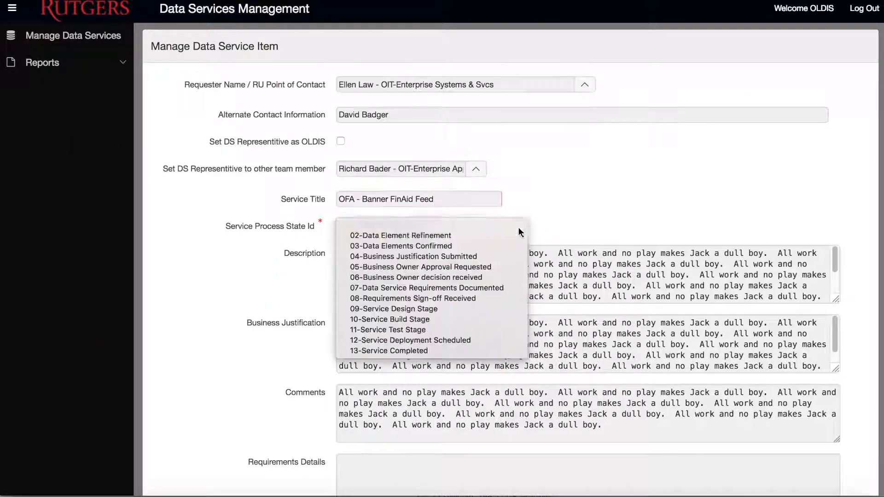
click(452, 234)
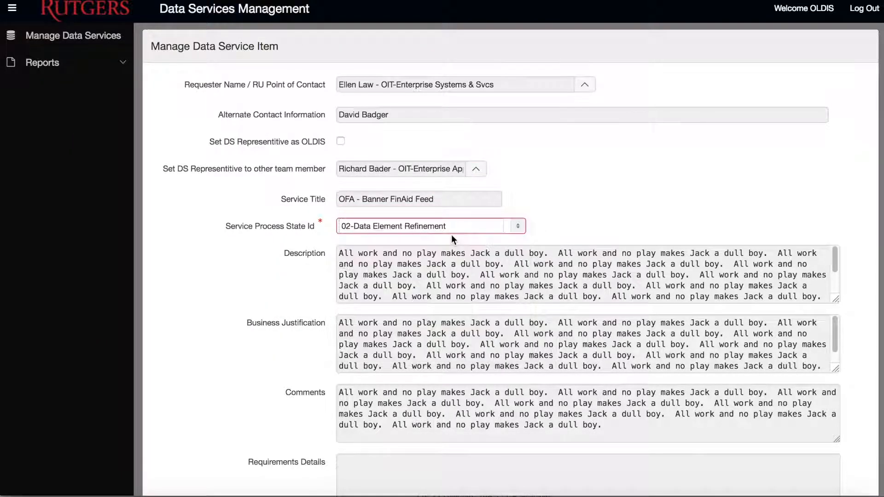
scroll(451, 234, down, 4)
click(429, 363)
click(408, 168)
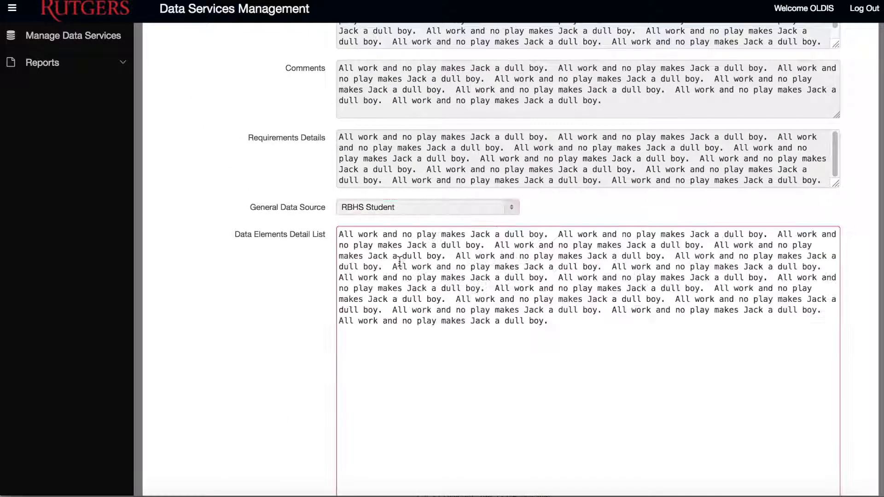
Set the data elements sign-off date to January 13 and apply the changes
scroll(475, 287, down, 5)
scroll(446, 339, up, 2)
scroll(446, 339, down, 1)
click(426, 354)
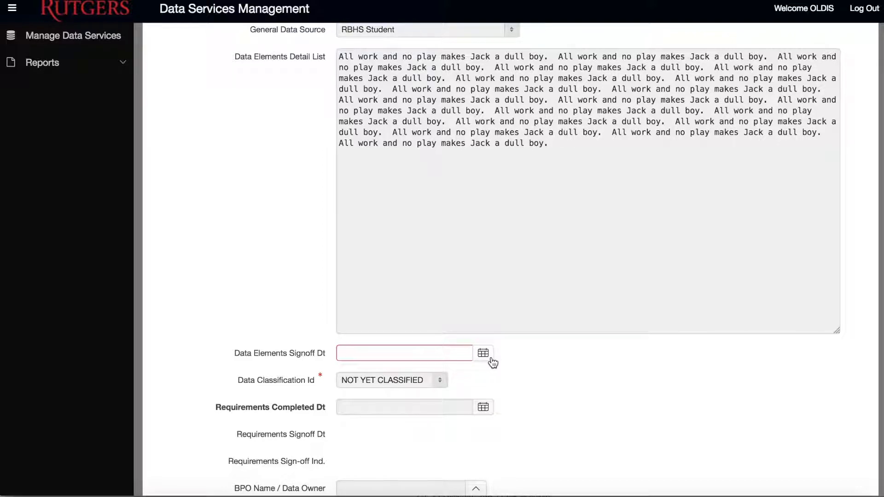
click(482, 355)
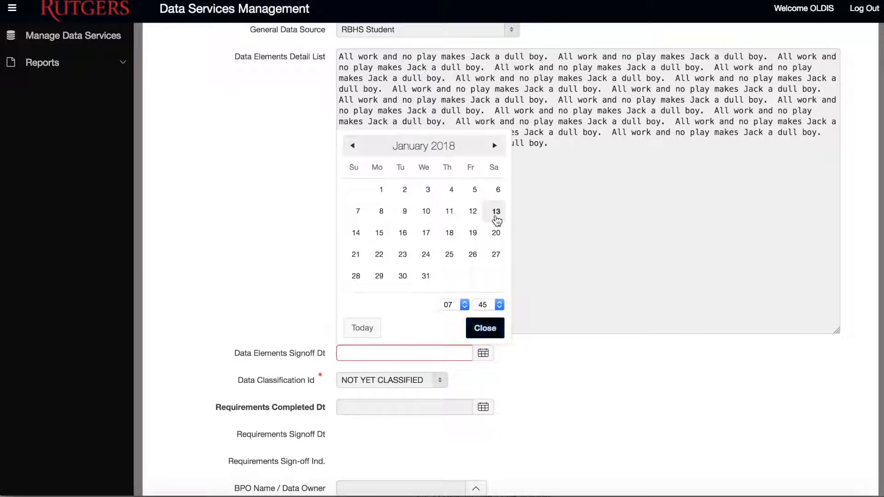
click(493, 332)
click(415, 410)
scroll(582, 389, down, 15)
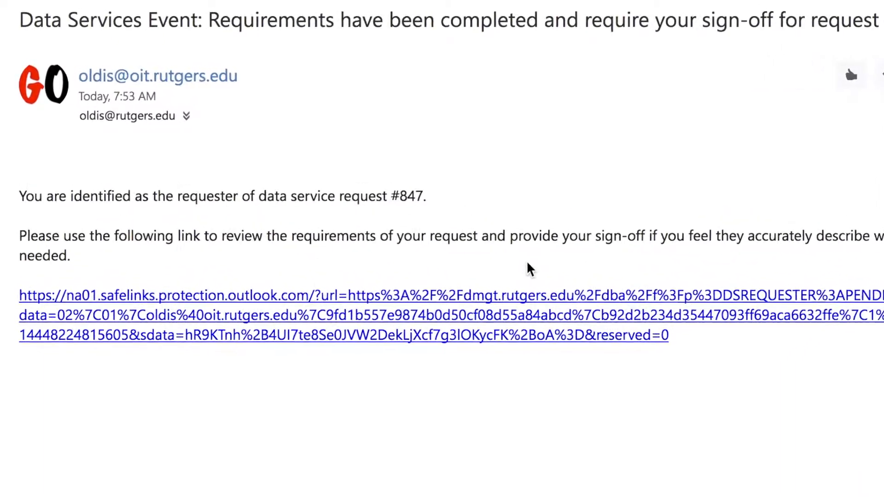
Sign off request #847's requirements as complete, then review the Business Process Owner's pending-decision email
click(373, 335)
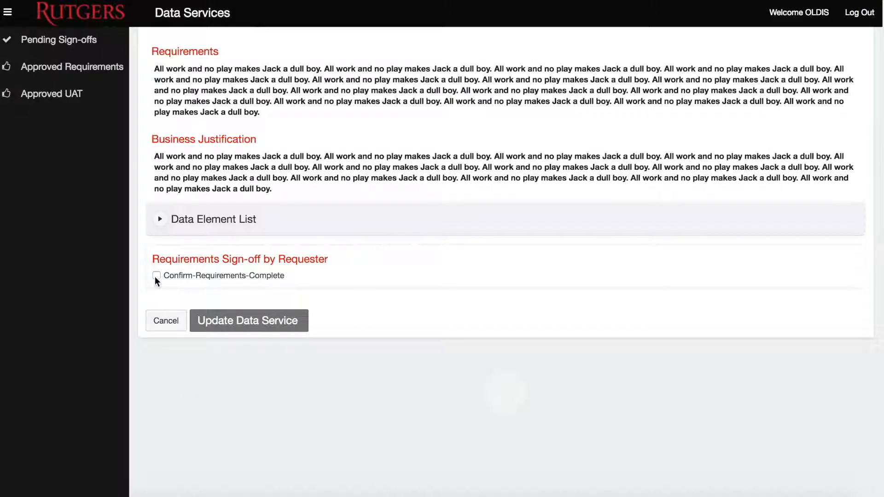
click(156, 277)
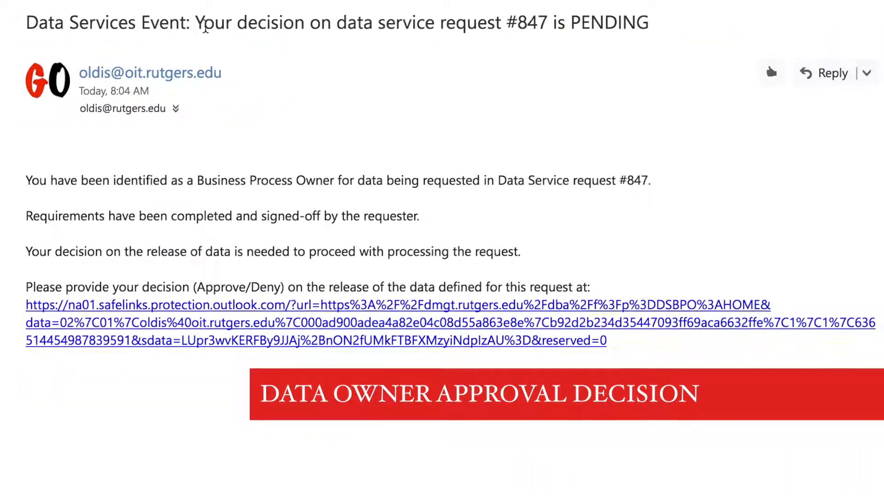
drag(195, 21, 601, 41)
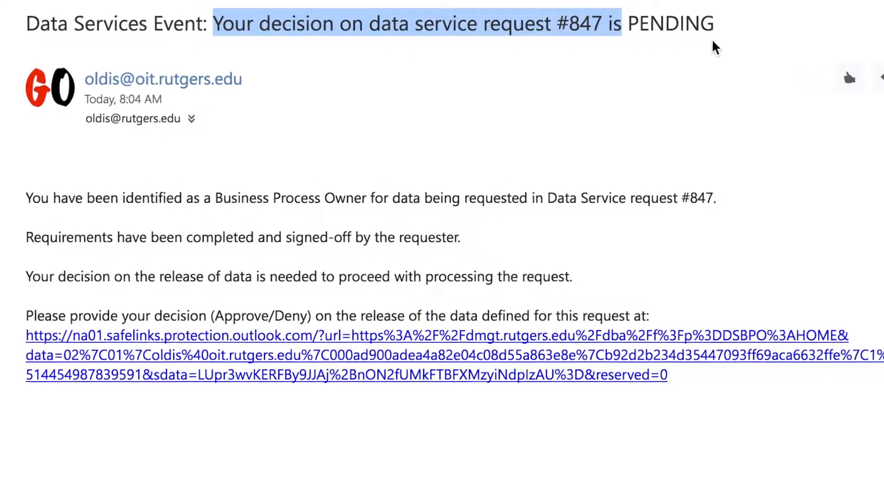
click(678, 34)
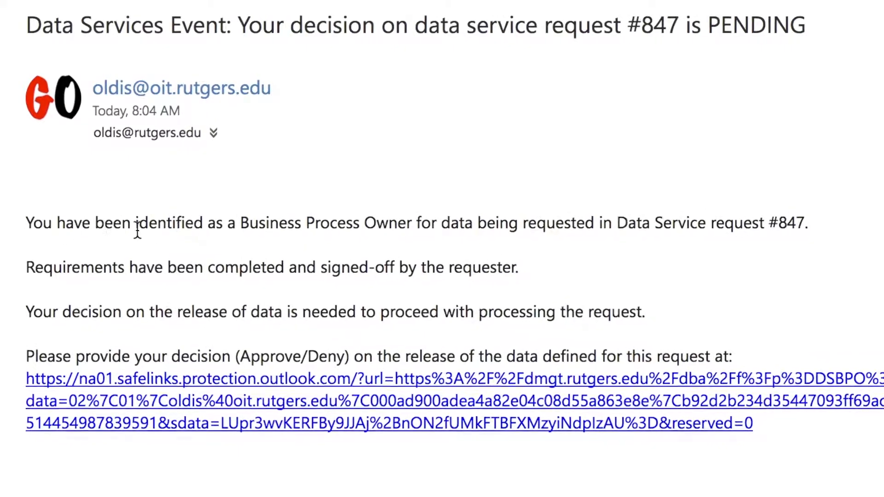
drag(233, 220, 376, 229)
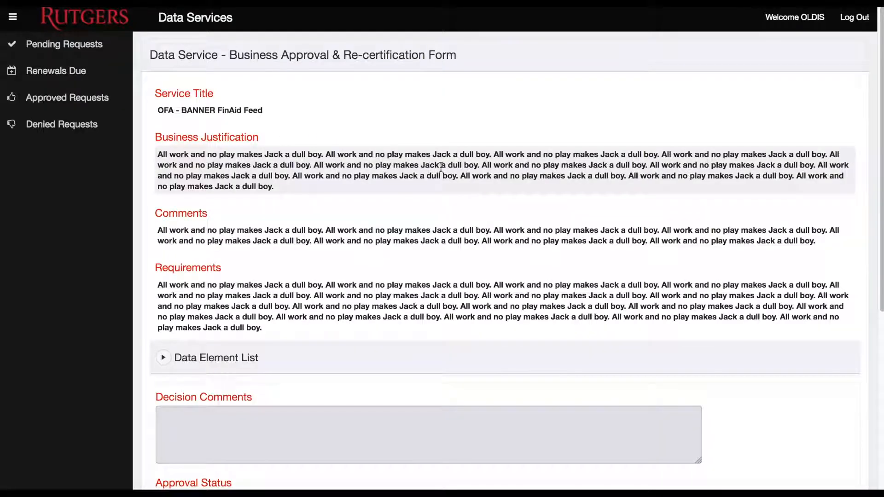
scroll(440, 174, down, 1)
scroll(437, 175, down, 5)
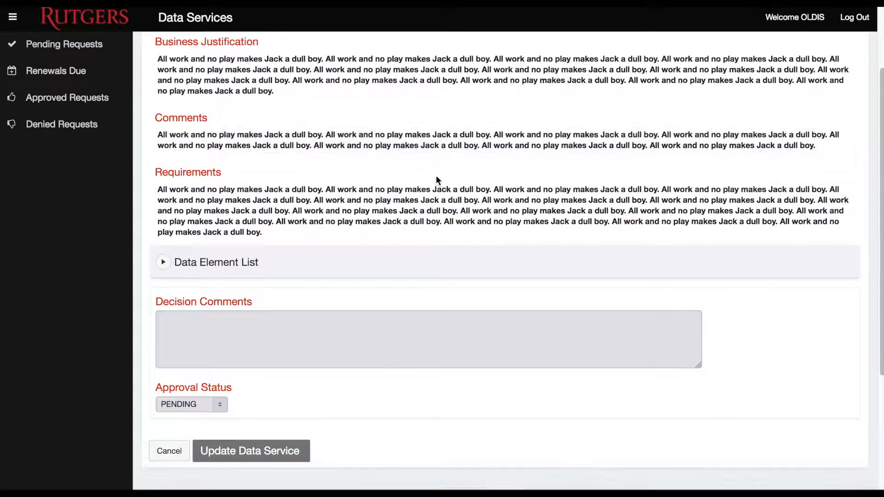
Deny request #847 with the comment 'I cannot approve the request at this time.'
click(161, 287)
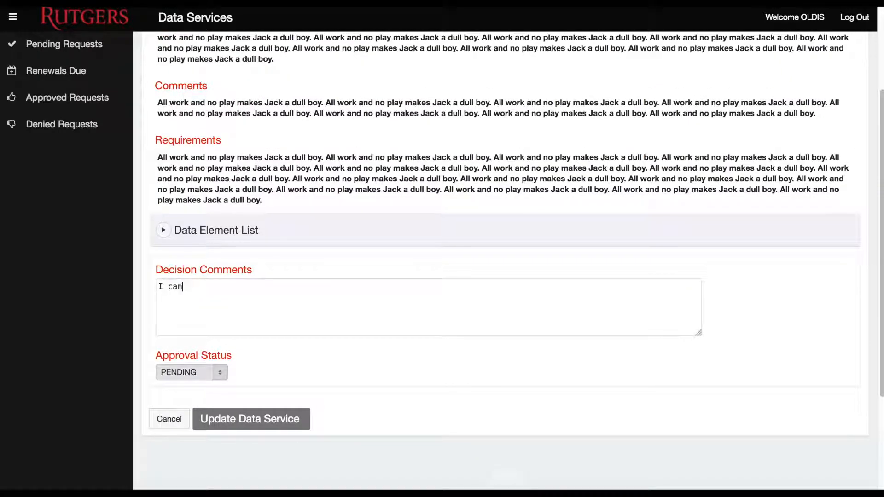
click(221, 370)
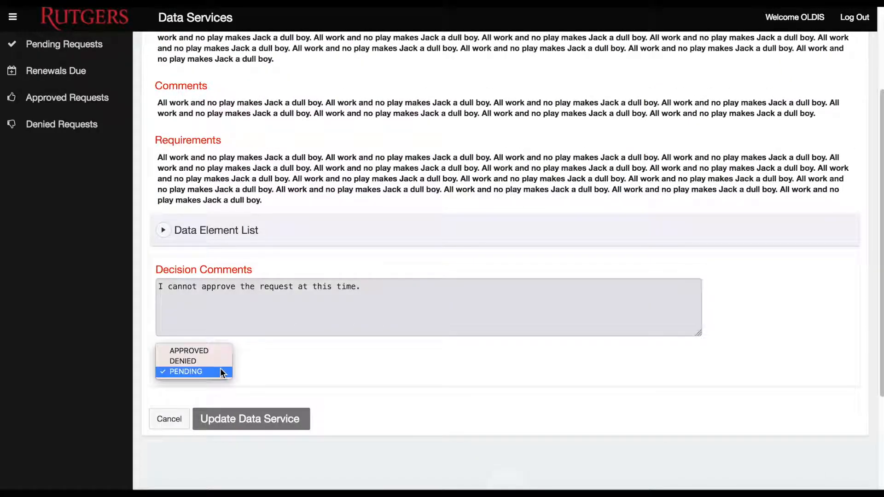
click(210, 359)
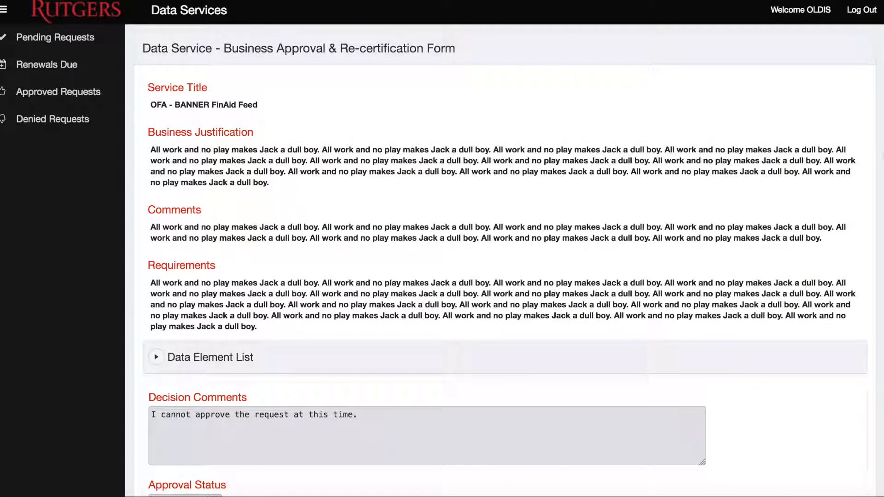
Revise the decision comment and reopen the approval status choices to change the decision
scroll(861, 157, down, 1)
scroll(874, 280, down, 5)
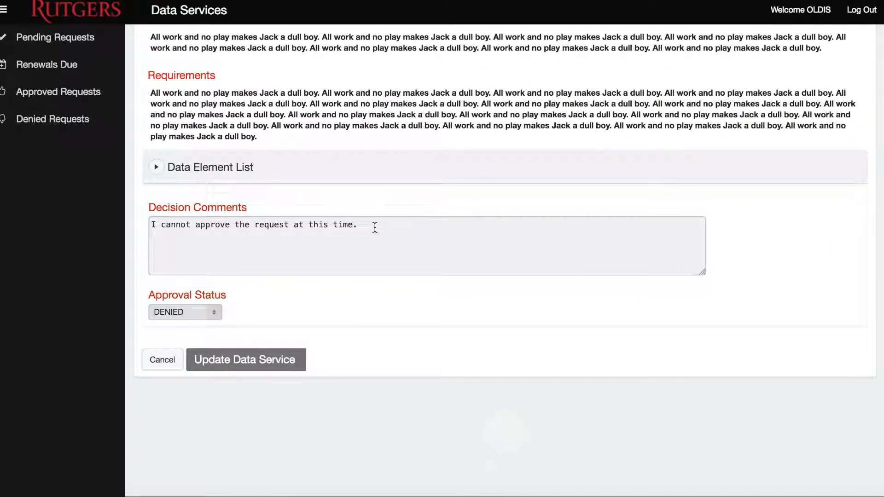
click(359, 227)
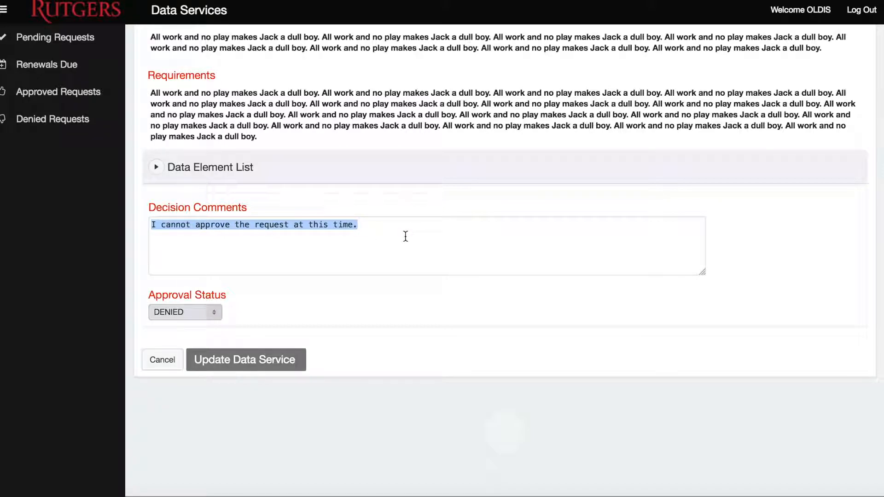
click(214, 312)
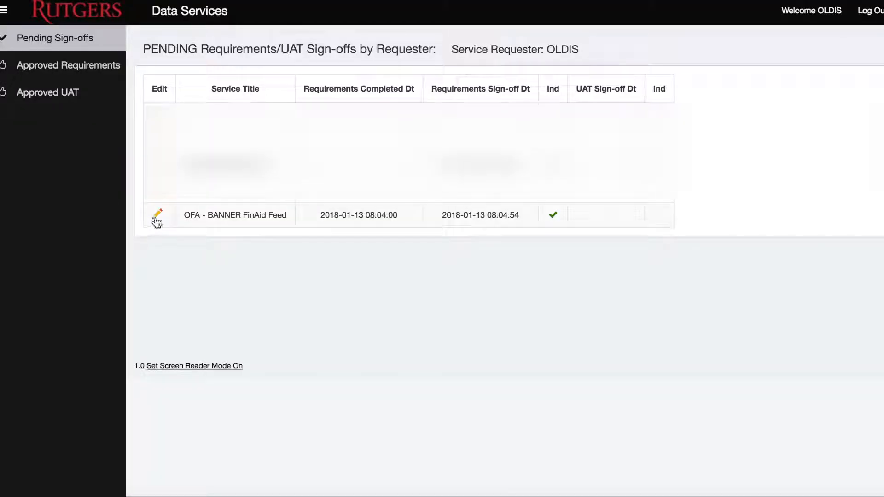
click(156, 215)
click(153, 401)
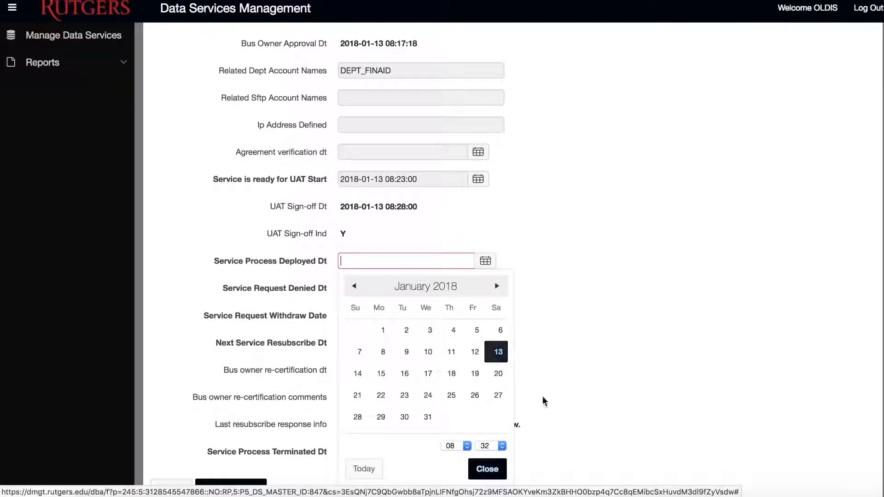
scroll(234, 359, down, 3)
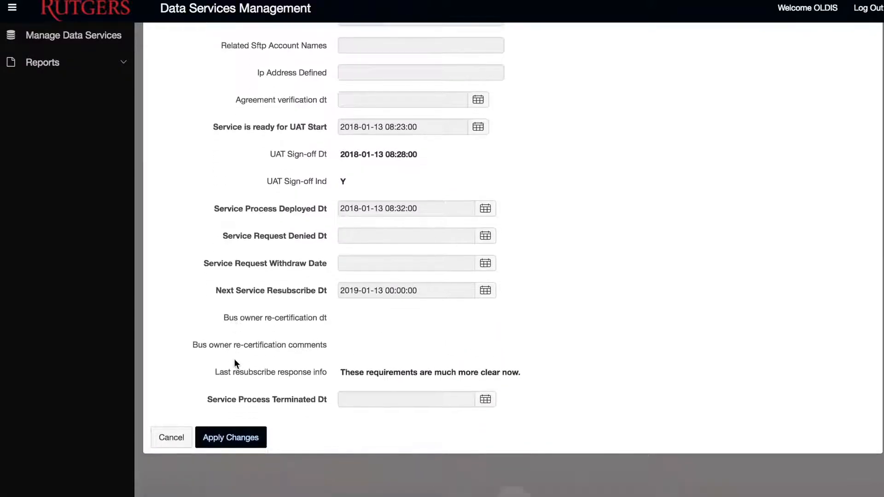